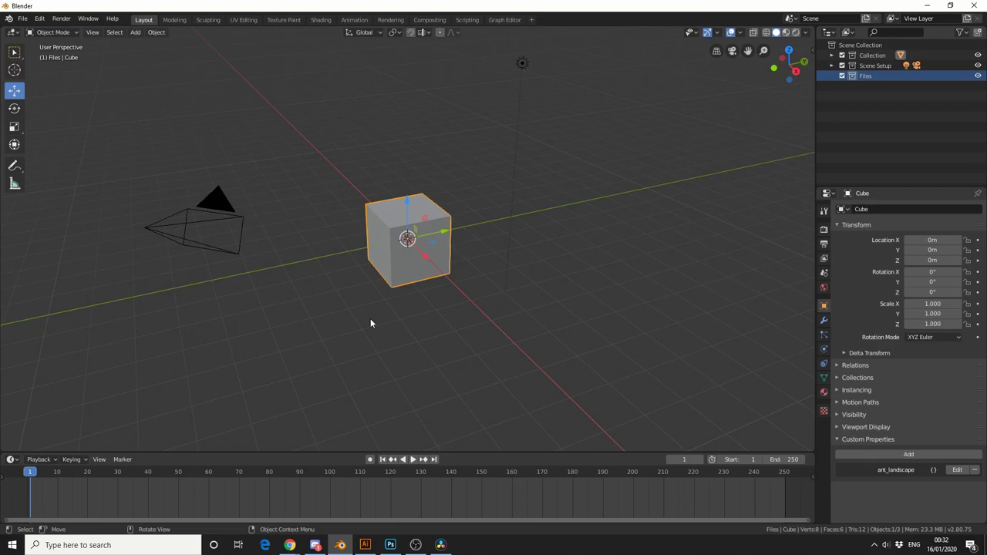
Step: With freehand Annotate, draw a cartoon face with eyes, hair and a mouth right of the cube
{"action": "left_click", "coordinate": [14, 166]}
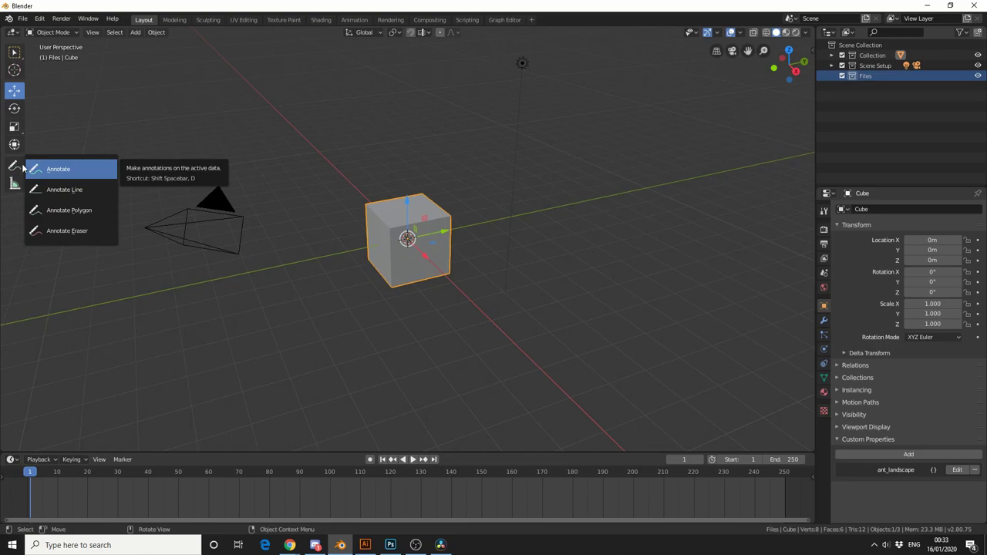
{"action": "left_click", "coordinate": [73, 168]}
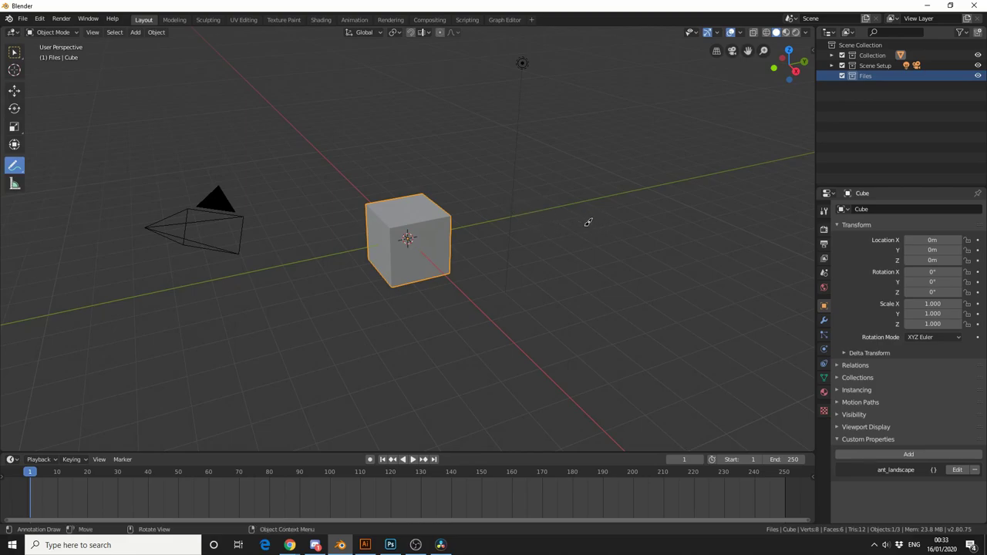
{"action": "mouse_move", "coordinate": [576, 209]}
{"action": "left_mouse_down"}
{"action": "mouse_move", "coordinate": [549, 248]}
{"action": "mouse_move", "coordinate": [609, 276]}
{"action": "left_mouse_up"}
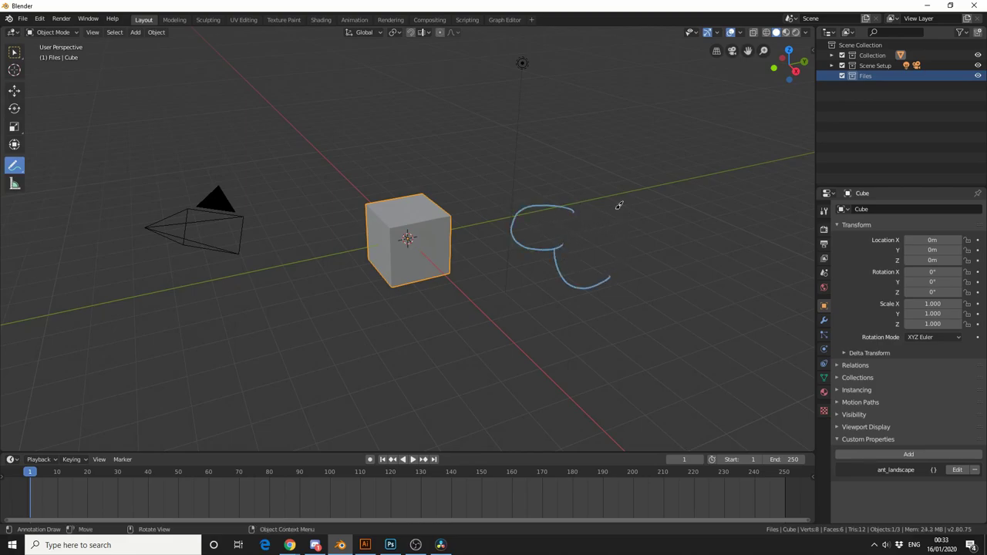
{"action": "mouse_move", "coordinate": [620, 206]}
{"action": "left_mouse_down"}
{"action": "mouse_move", "coordinate": [653, 223]}
{"action": "mouse_move", "coordinate": [617, 229]}
{"action": "mouse_move", "coordinate": [626, 222]}
{"action": "mouse_move", "coordinate": [654, 306]}
{"action": "left_mouse_up"}
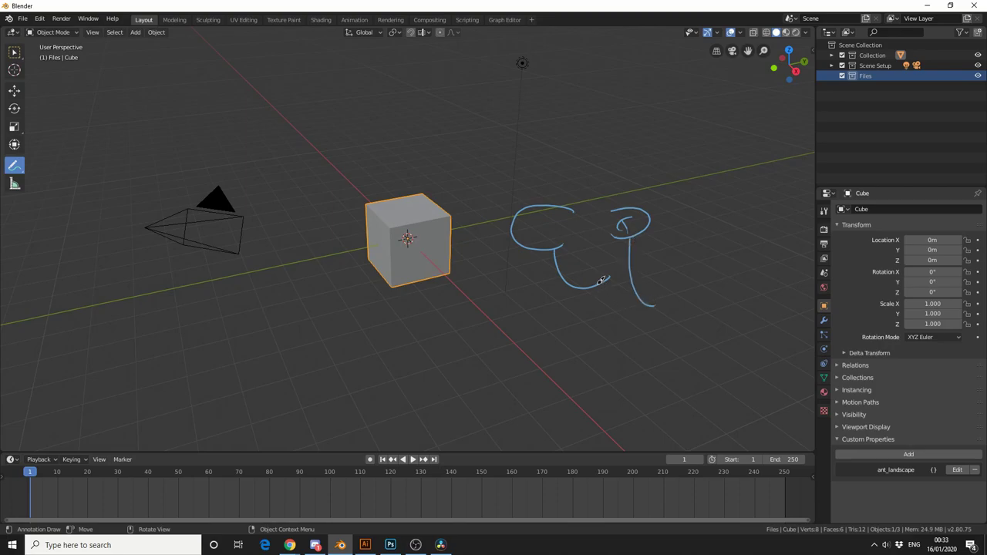
{"action": "left_click_drag", "start_coordinate": [602, 282], "coordinate": [618, 324]}
{"action": "mouse_move", "coordinate": [614, 150]}
{"action": "left_mouse_down"}
{"action": "mouse_move", "coordinate": [599, 162]}
{"action": "mouse_move", "coordinate": [608, 171]}
{"action": "mouse_move", "coordinate": [554, 157]}
{"action": "mouse_move", "coordinate": [561, 171]}
{"action": "mouse_move", "coordinate": [510, 127]}
{"action": "mouse_move", "coordinate": [545, 112]}
{"action": "left_mouse_up"}
{"action": "mouse_move", "coordinate": [575, 138]}
{"action": "left_mouse_down"}
{"action": "mouse_move", "coordinate": [608, 116]}
{"action": "mouse_move", "coordinate": [648, 122]}
{"action": "left_mouse_up"}
{"action": "mouse_move", "coordinate": [634, 147]}
{"action": "left_mouse_down"}
{"action": "mouse_move", "coordinate": [667, 138]}
{"action": "mouse_move", "coordinate": [702, 157]}
{"action": "left_mouse_up"}
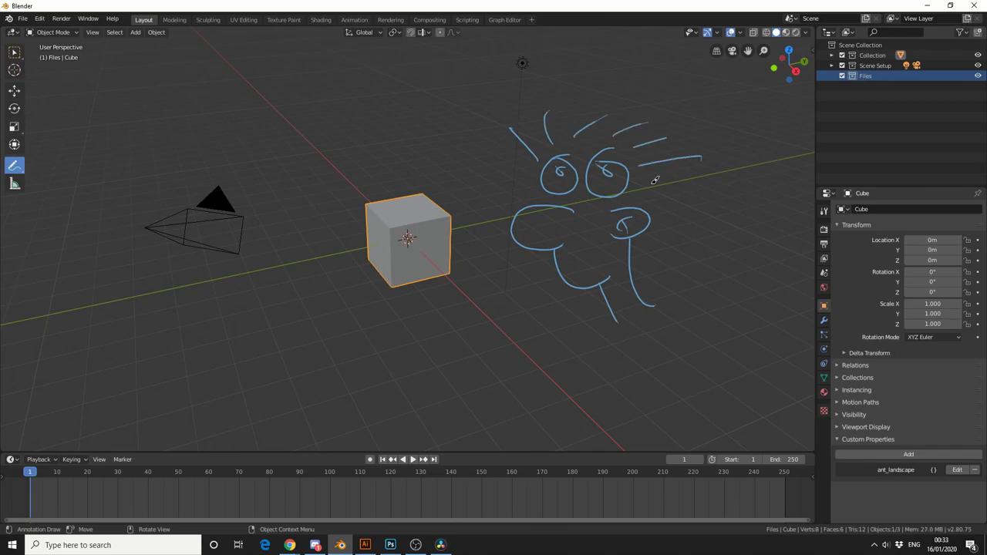
{"action": "left_click_drag", "start_coordinate": [643, 182], "coordinate": [677, 203]}
{"action": "left_click_drag", "start_coordinate": [577, 271], "coordinate": [600, 263]}
Step: Draw a curved line pointing at the cube and handwrite the note 'delete Cube' beside it
{"action": "middle_click_drag", "start_coordinate": [511, 309], "coordinate": [468, 301]}
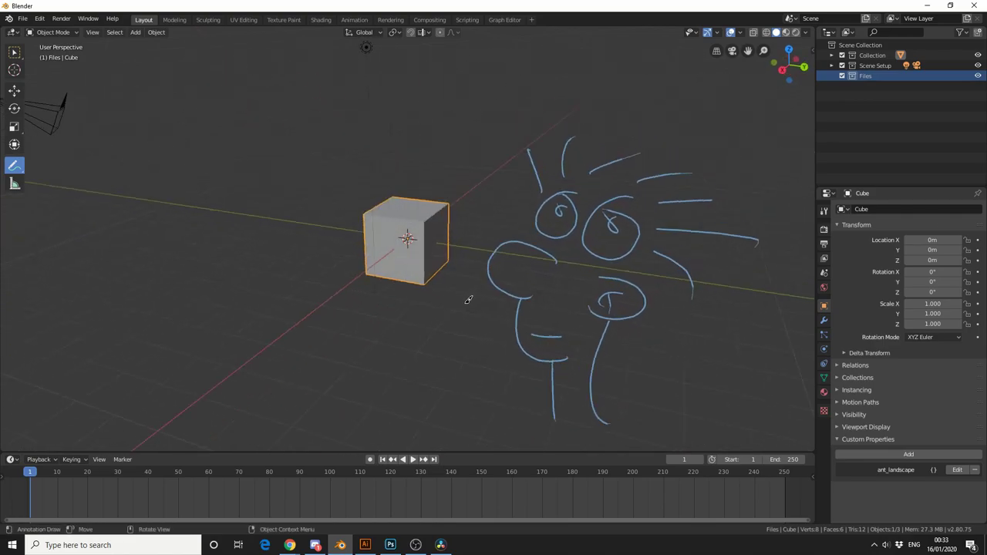
{"action": "left_click_drag", "start_coordinate": [375, 207], "coordinate": [260, 183]}
{"action": "mouse_move", "coordinate": [199, 155]}
{"action": "left_mouse_down"}
{"action": "mouse_move", "coordinate": [235, 171]}
{"action": "mouse_move", "coordinate": [215, 133]}
{"action": "mouse_move", "coordinate": [293, 155]}
{"action": "left_mouse_up"}
{"action": "mouse_move", "coordinate": [336, 103]}
{"action": "left_mouse_down"}
{"action": "mouse_move", "coordinate": [344, 152]}
{"action": "mouse_move", "coordinate": [347, 99]}
{"action": "mouse_move", "coordinate": [393, 132]}
{"action": "mouse_move", "coordinate": [415, 132]}
{"action": "left_mouse_up"}
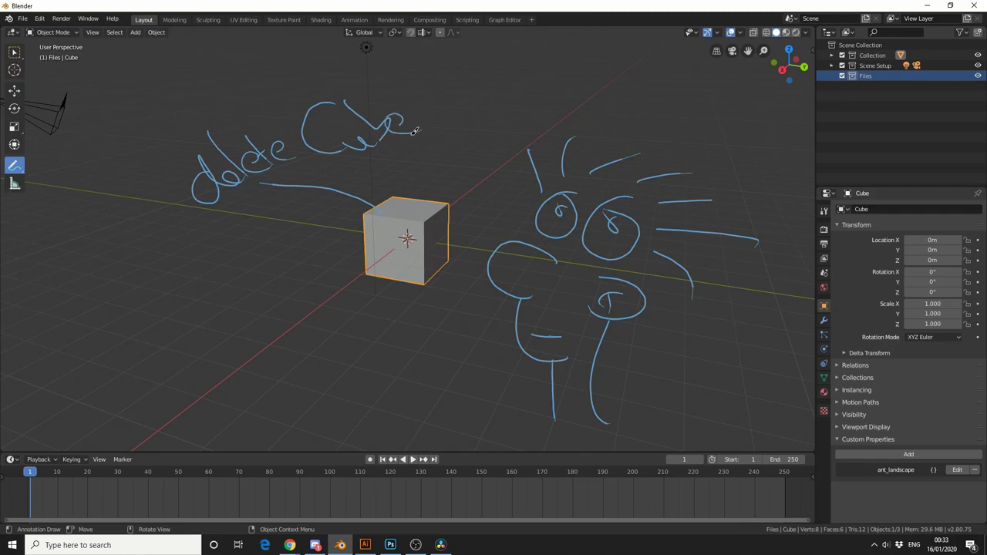
Step: Draw a straight-line annotation segment below the cube with Annotate Line
{"action": "left_click", "coordinate": [20, 165]}
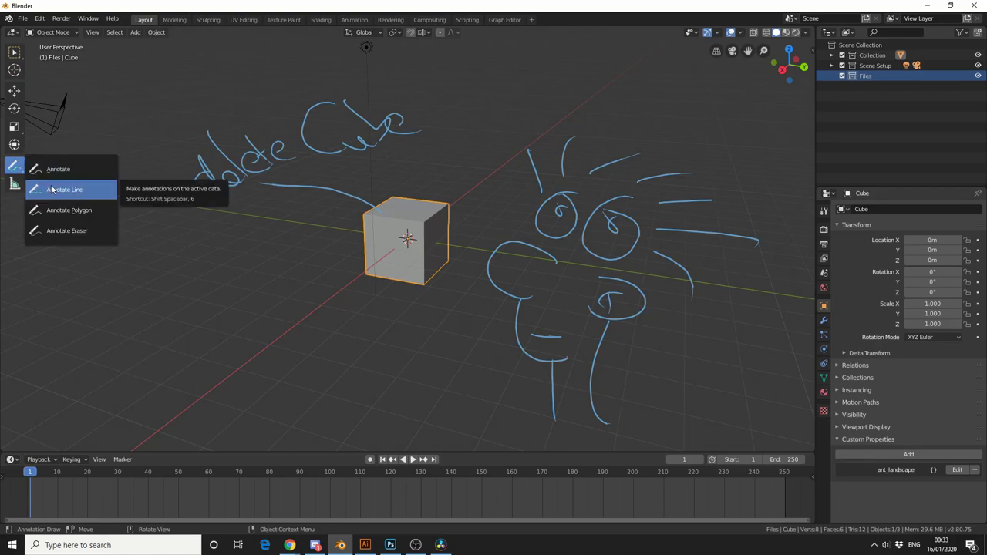
{"action": "mouse_move", "coordinate": [185, 388]}
{"action": "left_mouse_down"}
{"action": "mouse_move", "coordinate": [284, 330]}
{"action": "mouse_move", "coordinate": [429, 358]}
{"action": "mouse_move", "coordinate": [406, 418]}
{"action": "mouse_move", "coordinate": [193, 388]}
{"action": "left_mouse_up"}
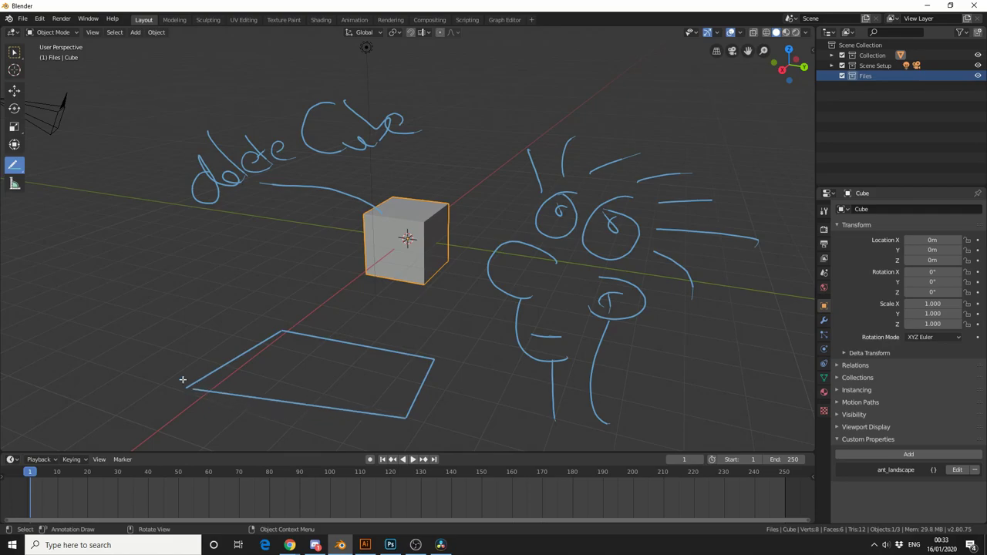
{"action": "left_click_drag", "start_coordinate": [16, 166], "coordinate": [60, 204]}
{"action": "mouse_move", "coordinate": [176, 250]}
{"action": "middle_mouse_down"}
{"action": "mouse_move", "coordinate": [320, 282]}
{"action": "mouse_move", "coordinate": [296, 279]}
{"action": "middle_mouse_up"}
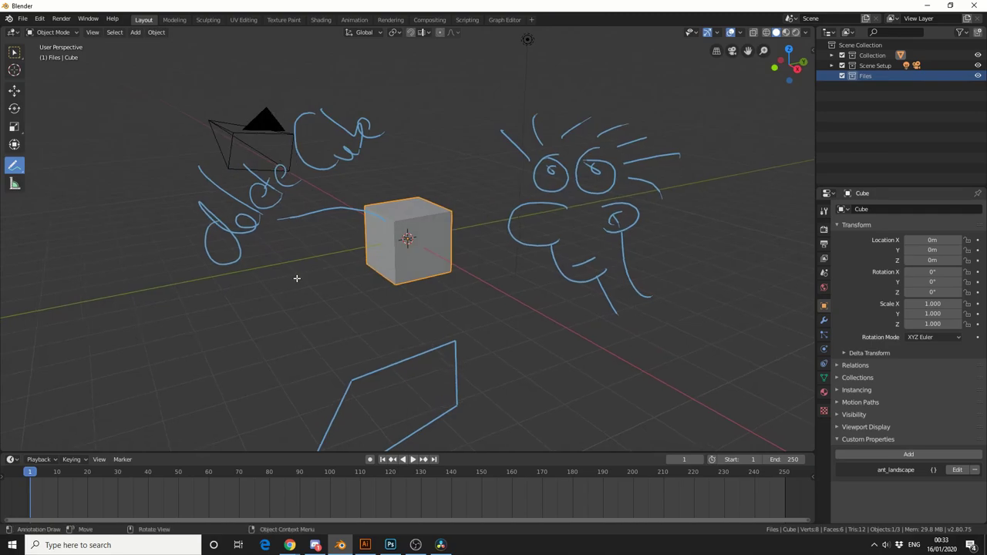
Step: Outline a closed quadrilateral polygon left of the cube with Annotate Polygon
{"action": "left_click", "coordinate": [181, 322]}
{"action": "left_click", "coordinate": [310, 286]}
{"action": "left_click", "coordinate": [364, 309]}
{"action": "left_click", "coordinate": [272, 342]}
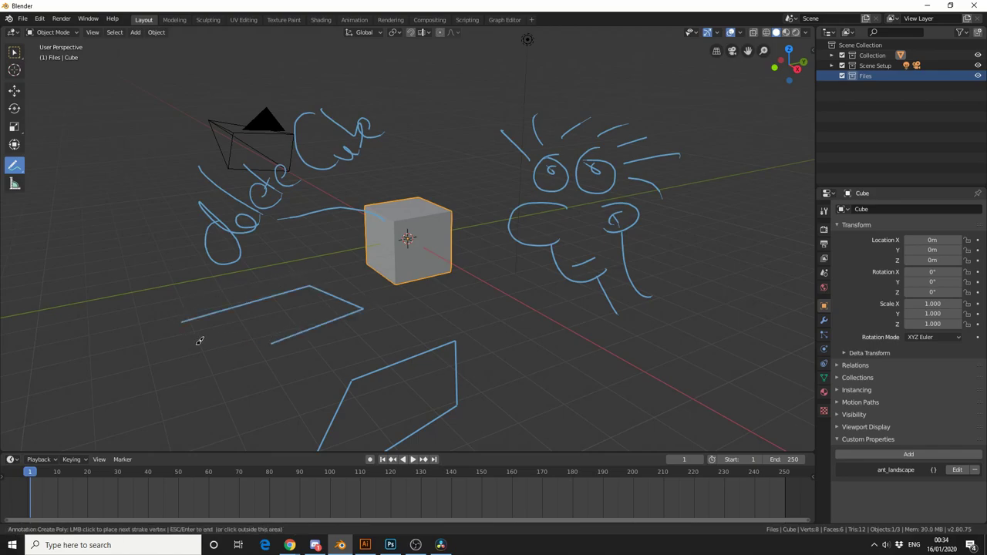
{"action": "left_click", "coordinate": [179, 321]}
{"action": "left_click", "coordinate": [171, 285]}
Step: Add a second polygon outline above it, then erase most of the 'delete Cube' note
{"action": "left_click", "coordinate": [165, 282]}
{"action": "left_click", "coordinate": [289, 258]}
{"action": "left_click", "coordinate": [307, 278]}
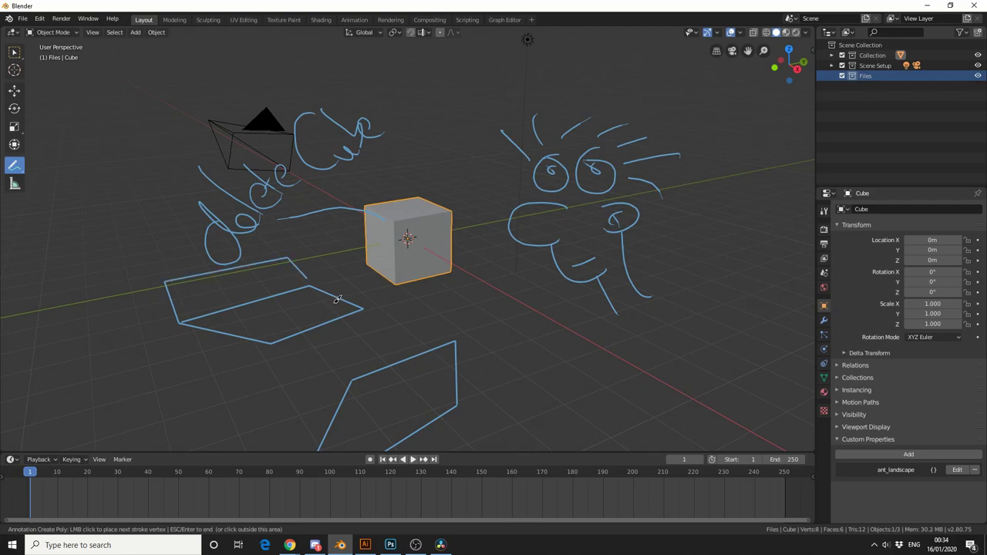
{"action": "key", "text": "Escape"}
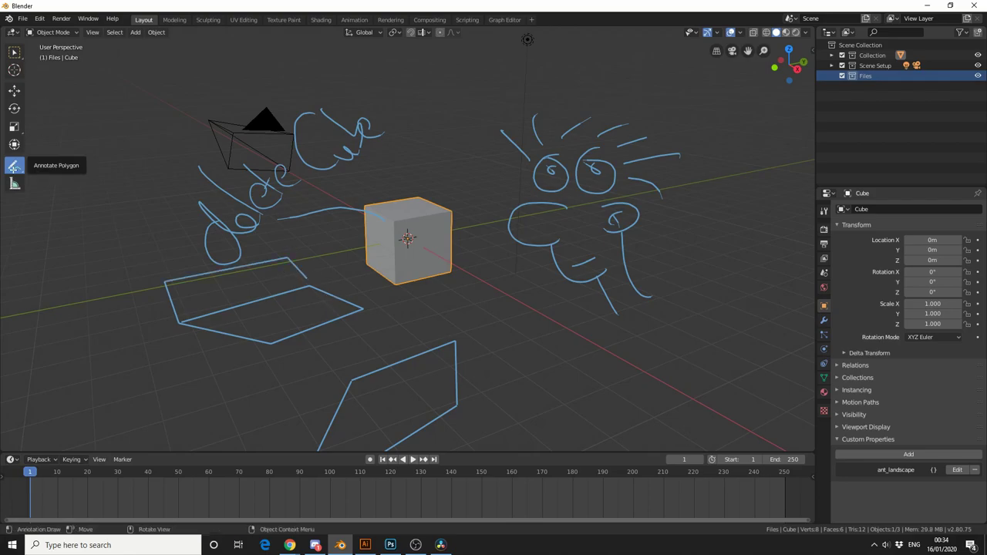
{"action": "left_click_drag", "start_coordinate": [13, 167], "coordinate": [47, 229]}
{"action": "mouse_move", "coordinate": [295, 161]}
{"action": "left_mouse_down"}
{"action": "mouse_move", "coordinate": [237, 218]}
{"action": "mouse_move", "coordinate": [252, 233]}
{"action": "mouse_move", "coordinate": [380, 122]}
{"action": "mouse_move", "coordinate": [349, 191]}
{"action": "left_mouse_up"}
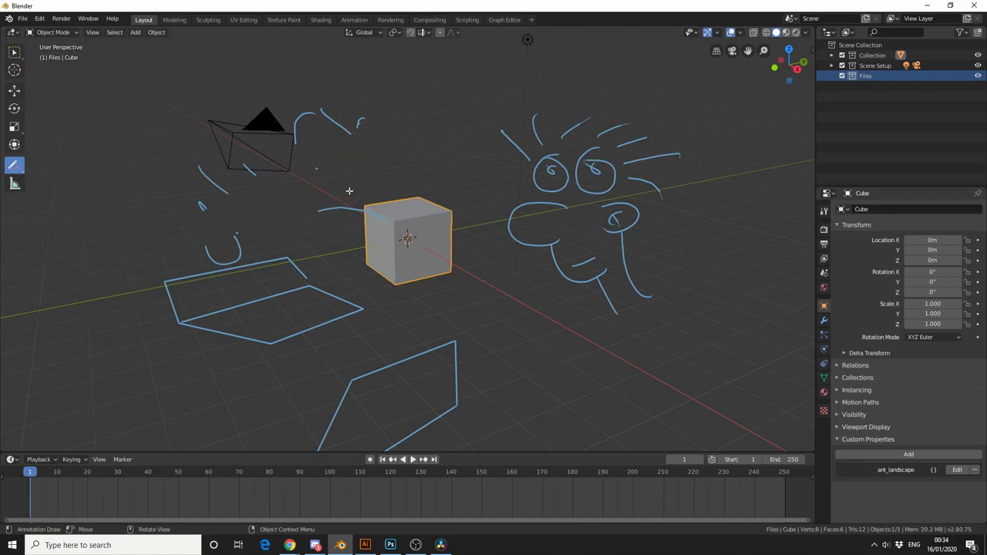
Step: Show the tool settings and set the freehand annotation colour to pink
{"action": "key", "text": "n"}
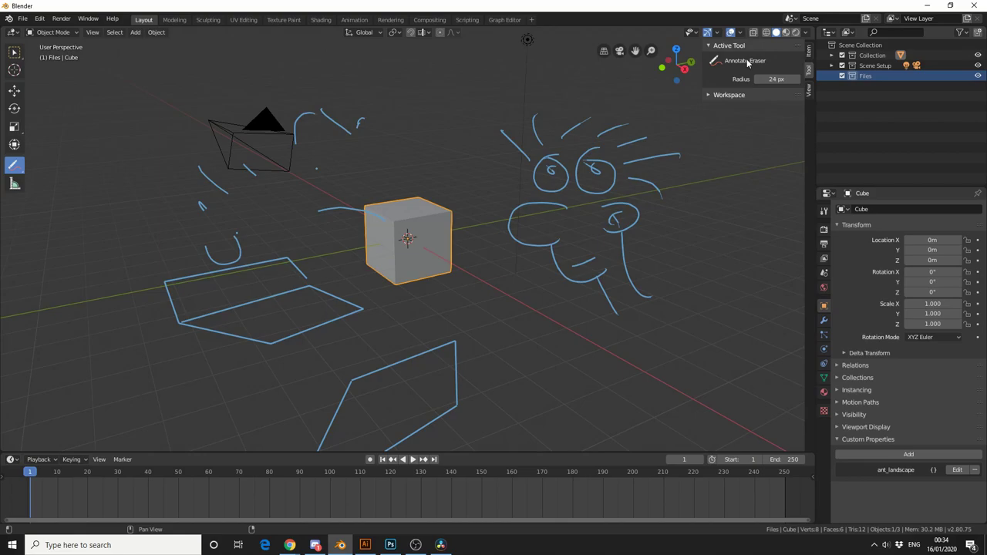
{"action": "left_click_drag", "start_coordinate": [16, 166], "coordinate": [64, 171]}
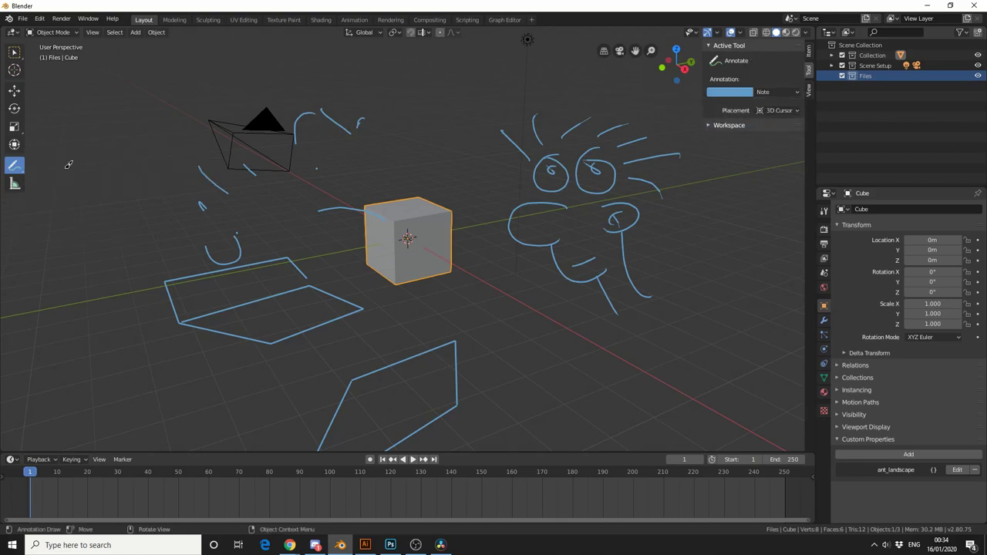
{"action": "left_click", "coordinate": [729, 92]}
{"action": "left_click", "coordinate": [745, 122]}
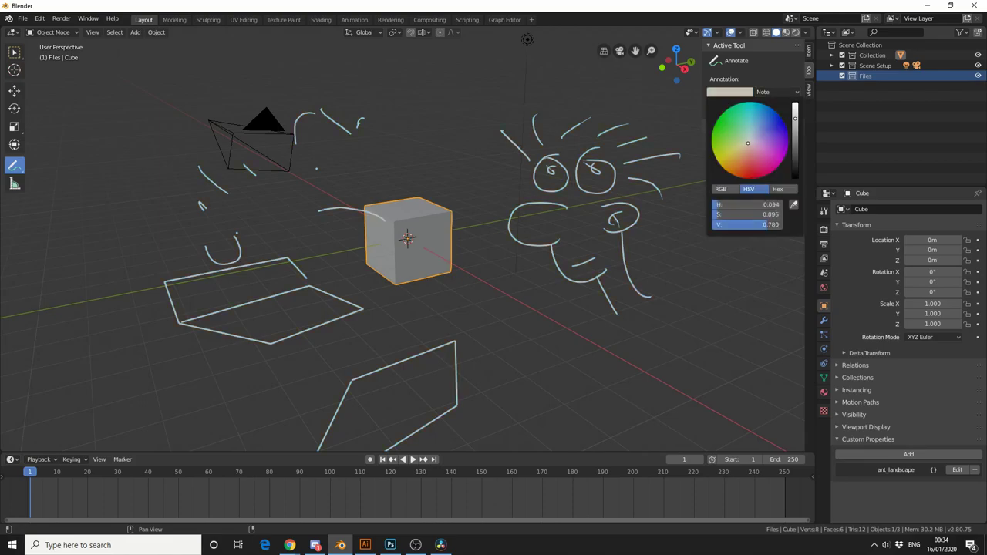
Step: Hide and re-show the Note annotation layer
{"action": "left_click", "coordinate": [765, 94]}
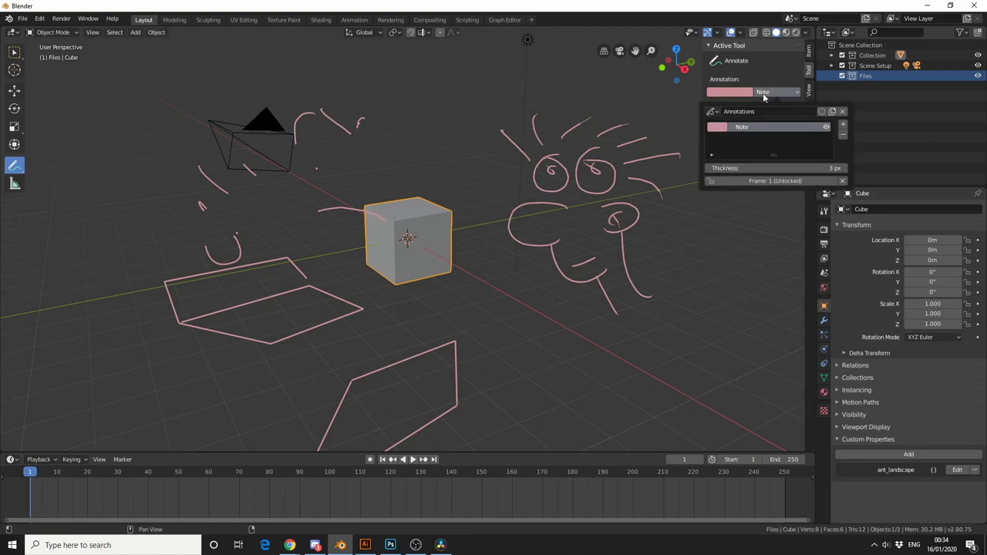
{"action": "left_click", "coordinate": [826, 127]}
{"action": "left_click", "coordinate": [826, 127]}
Step: Toggle the Annotations viewport overlay off and on, then delete the Note layer
{"action": "left_click", "coordinate": [739, 34]}
{"action": "left_click", "coordinate": [691, 117]}
{"action": "left_click", "coordinate": [691, 117]}
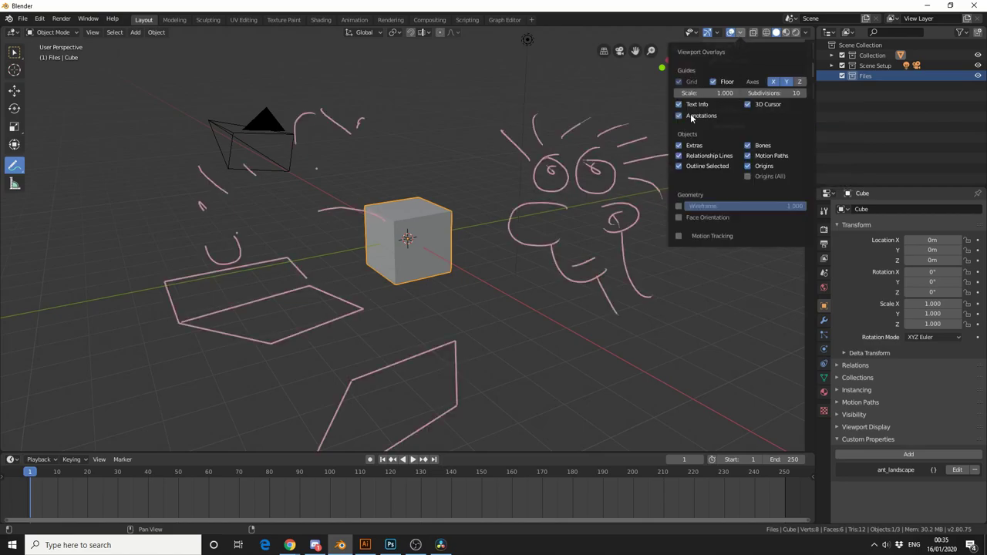
{"action": "left_click", "coordinate": [692, 117]}
{"action": "left_click", "coordinate": [691, 117]}
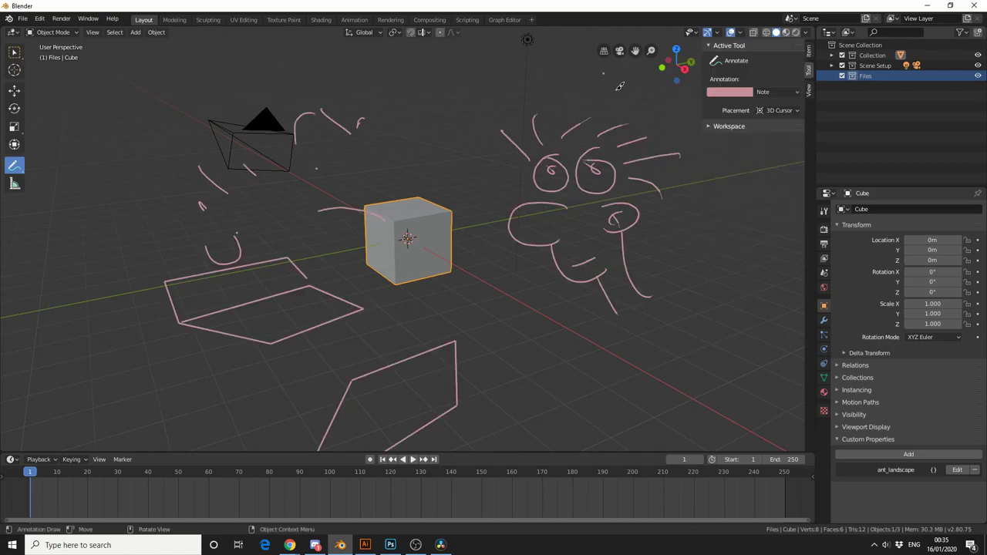
{"action": "left_click", "coordinate": [777, 93]}
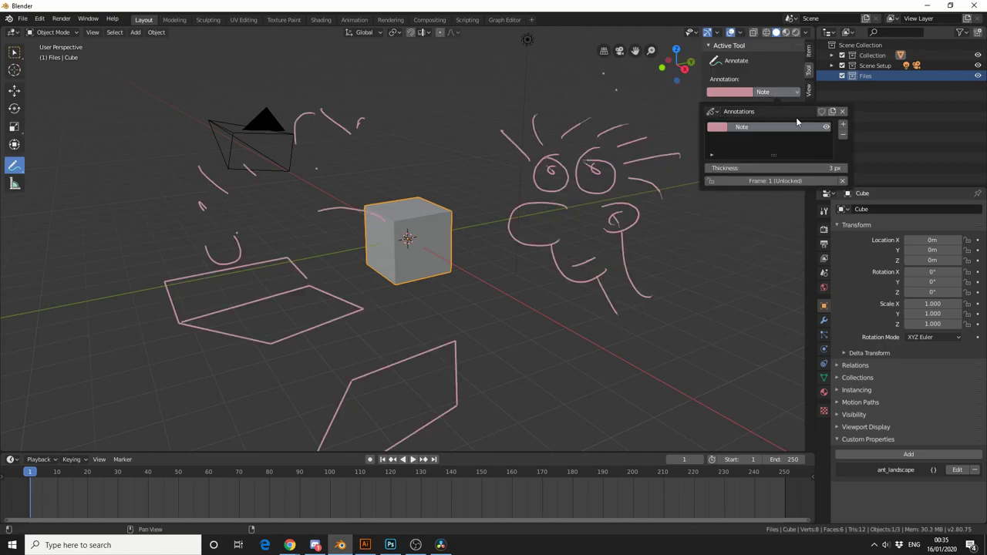
{"action": "left_click", "coordinate": [843, 134]}
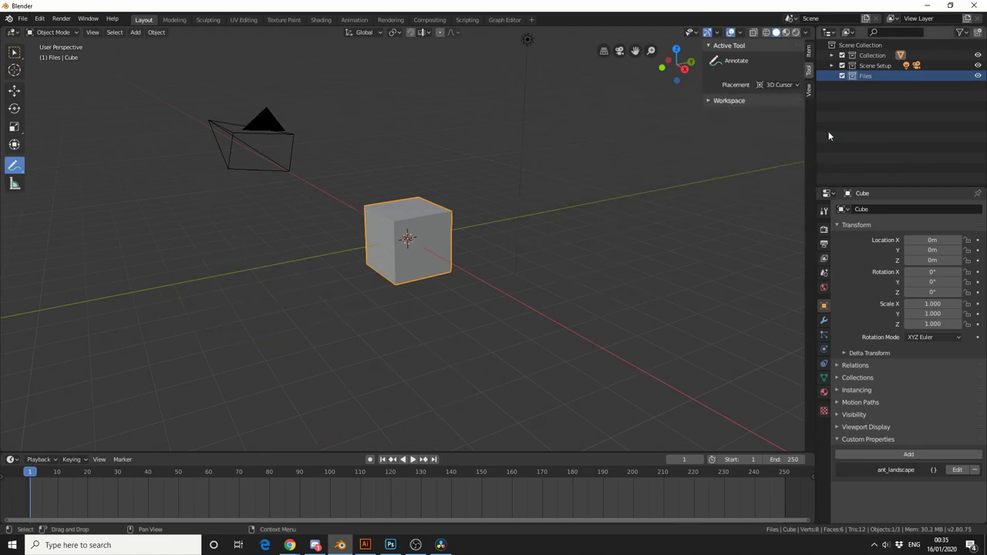
Step: Set stroke Placement to Surface and draw an X on the cube's front face
{"action": "left_click", "coordinate": [781, 85]}
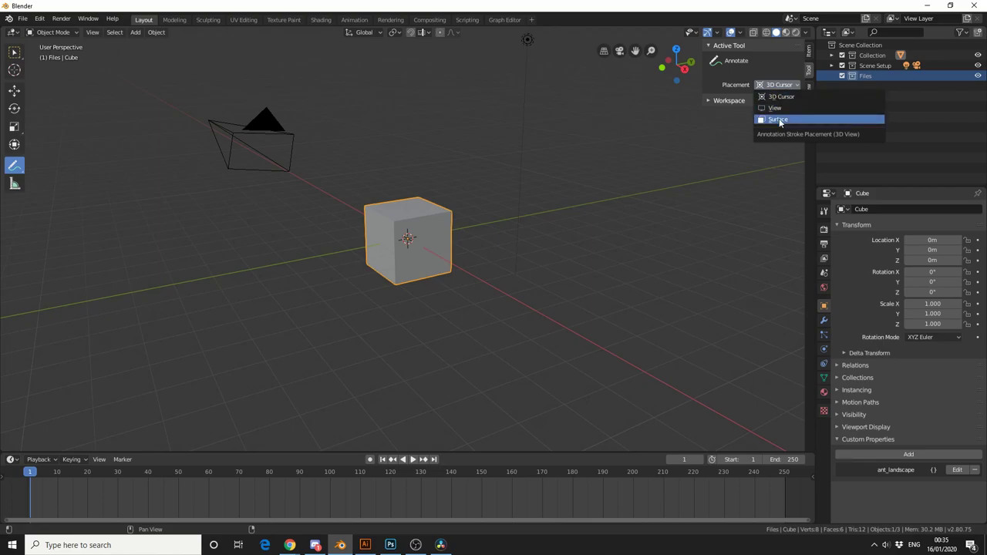
{"action": "left_click", "coordinate": [779, 121]}
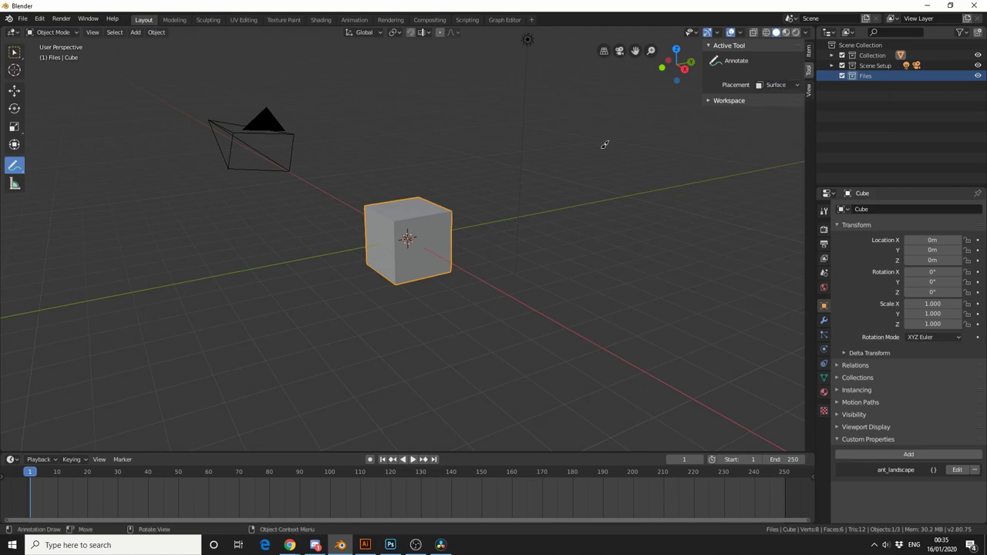
{"action": "middle_click_drag", "start_coordinate": [607, 145], "coordinate": [498, 193]}
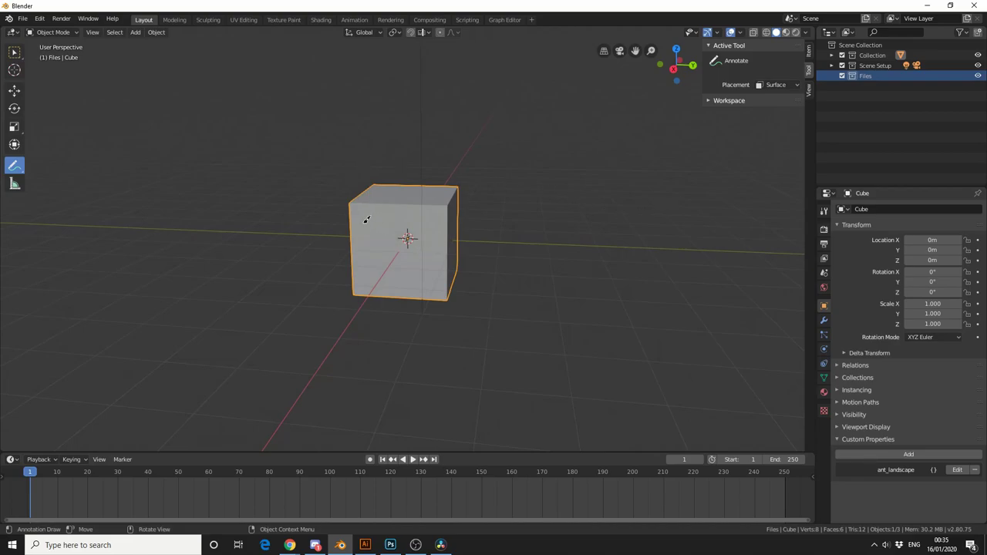
{"action": "left_click_drag", "start_coordinate": [367, 220], "coordinate": [430, 246]}
{"action": "left_click_drag", "start_coordinate": [413, 213], "coordinate": [380, 270]}
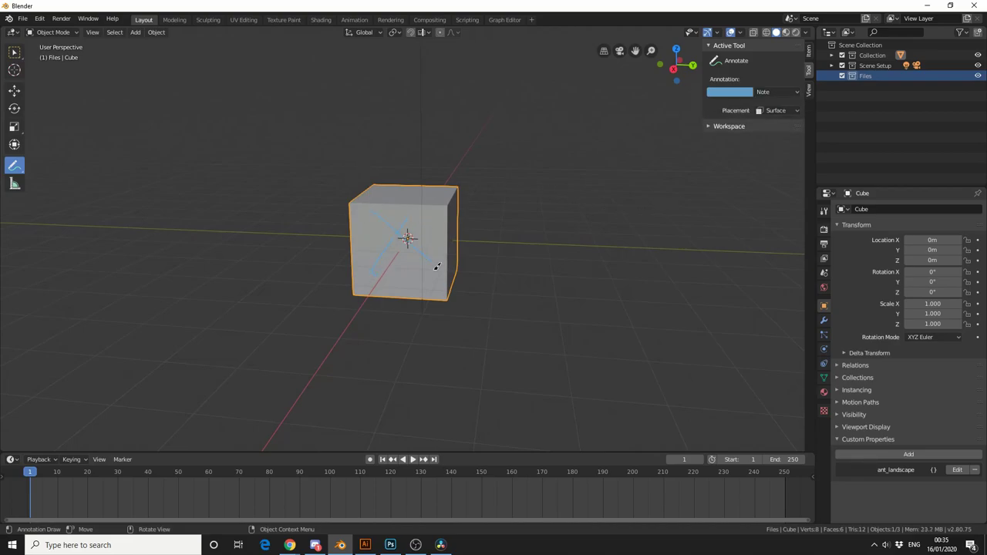
{"action": "middle_click_drag", "start_coordinate": [434, 267], "coordinate": [541, 267]}
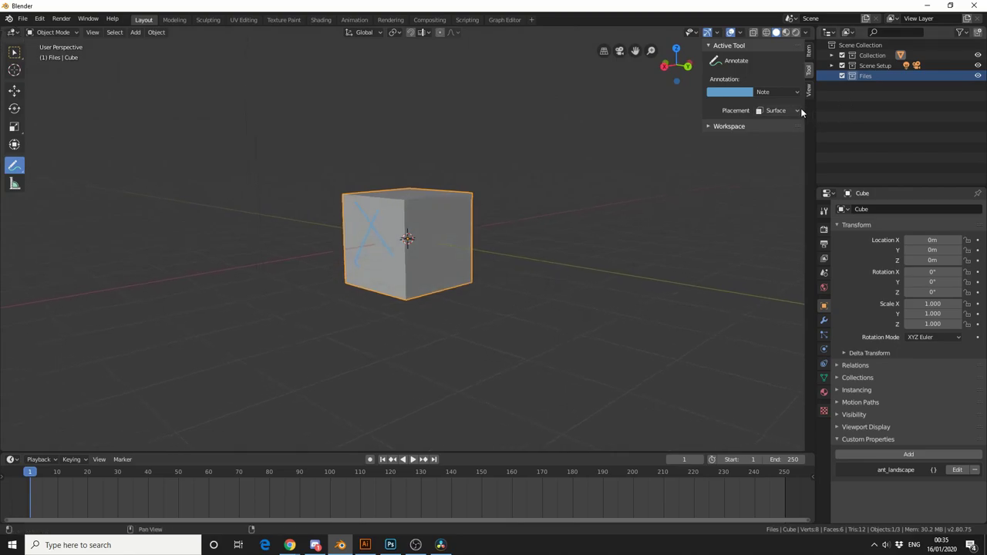
Step: Add annotation layer Note.001, colour it magenta, and draw a circle on the cube's face
{"action": "left_click", "coordinate": [789, 91]}
{"action": "left_click", "coordinate": [842, 125]}
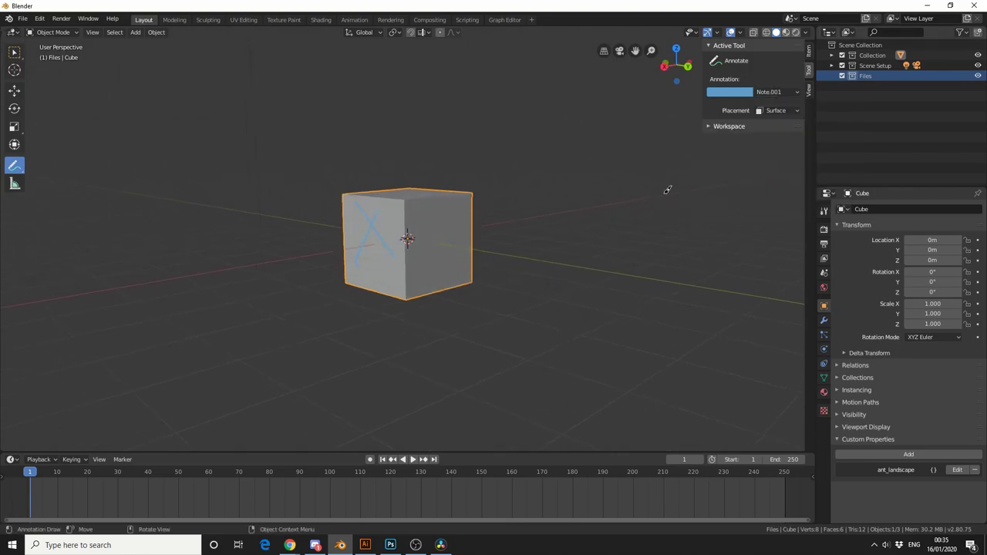
{"action": "left_click", "coordinate": [787, 94]}
{"action": "left_click", "coordinate": [724, 128]}
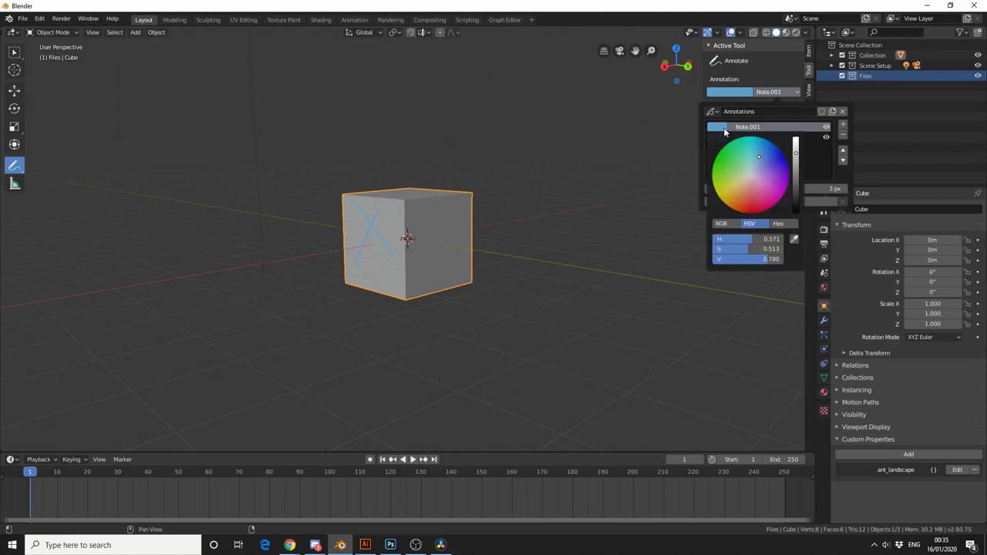
{"action": "left_click", "coordinate": [768, 192]}
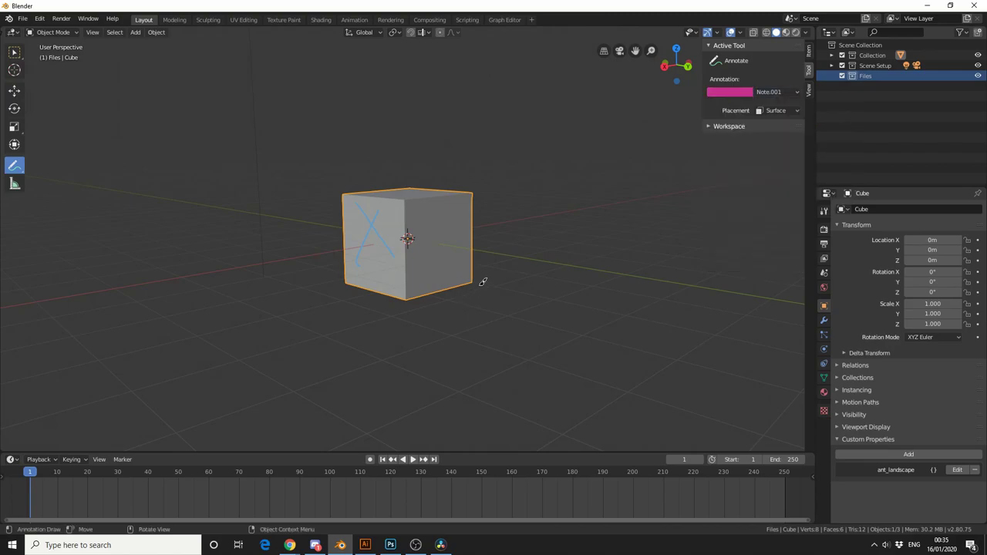
{"action": "mouse_move", "coordinate": [425, 222]}
{"action": "left_mouse_down"}
{"action": "mouse_move", "coordinate": [469, 231]}
{"action": "mouse_move", "coordinate": [423, 226]}
{"action": "left_mouse_up"}
{"action": "middle_click_drag", "start_coordinate": [520, 256], "coordinate": [449, 253]}
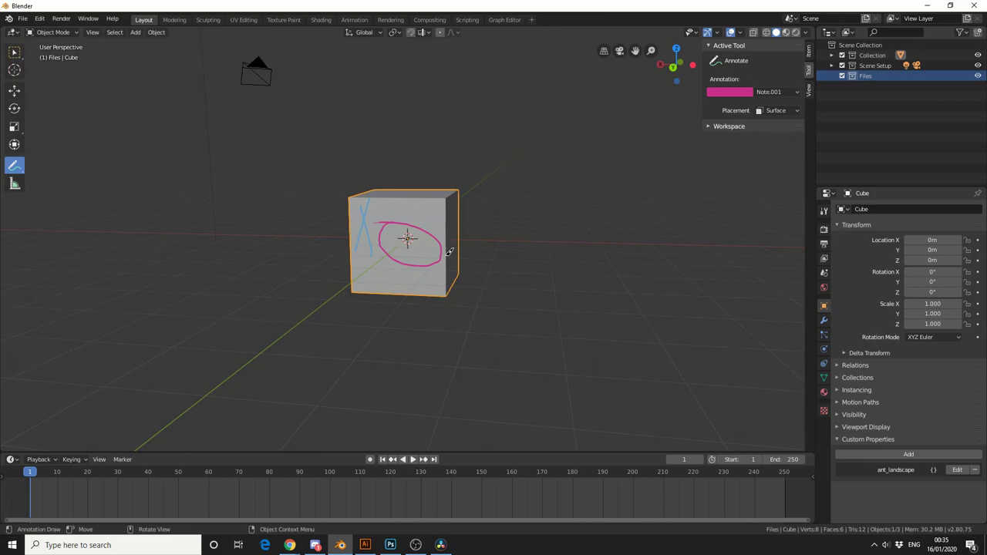
Step: Set Placement to 3D Cursor, move the cursor right of the cube, and doodle a face there
{"action": "left_click", "coordinate": [774, 110]}
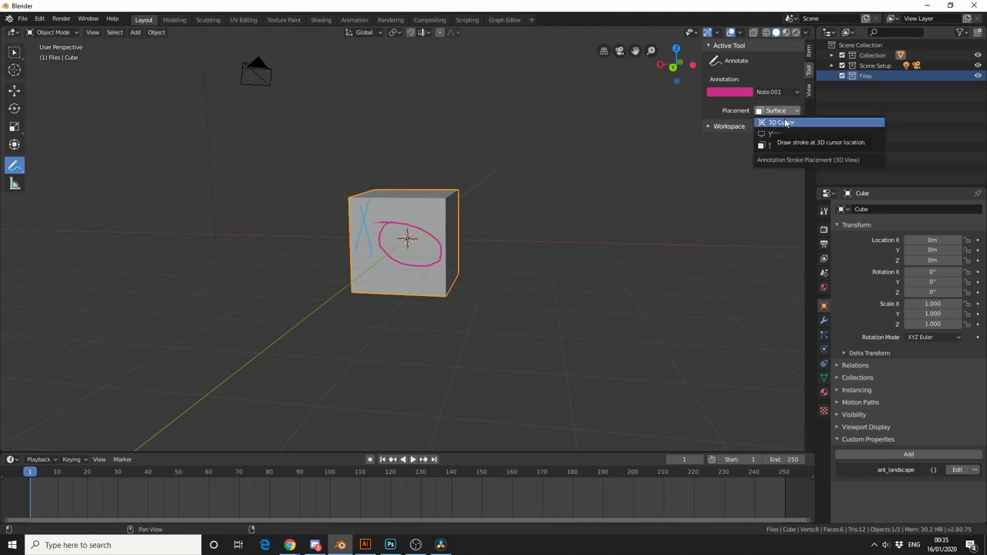
{"action": "left_click", "coordinate": [786, 123]}
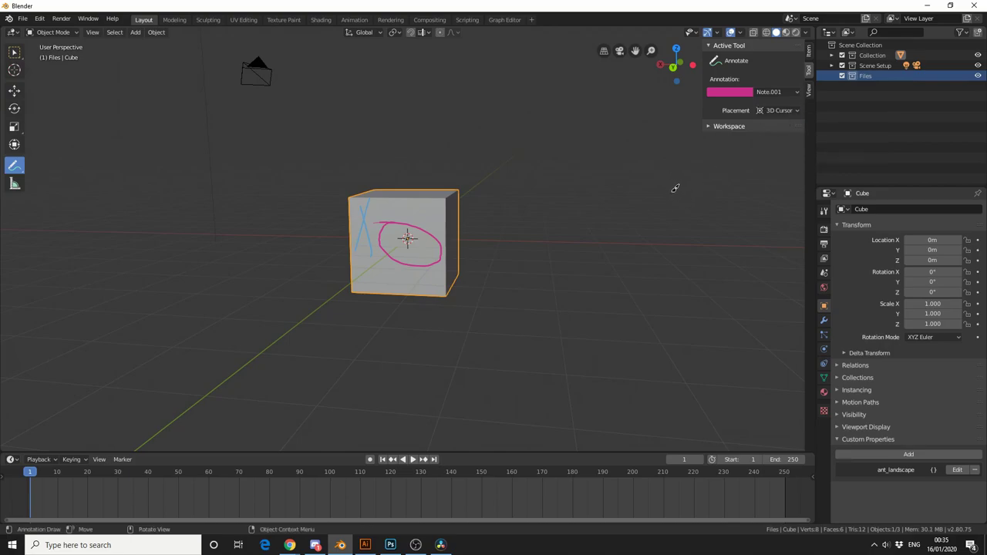
{"action": "right_click", "coordinate": [610, 230], "text": "shift"}
{"action": "mouse_move", "coordinate": [637, 172]}
{"action": "left_mouse_down"}
{"action": "mouse_move", "coordinate": [679, 231]}
{"action": "mouse_move", "coordinate": [575, 202]}
{"action": "mouse_move", "coordinate": [593, 221]}
{"action": "left_mouse_up"}
{"action": "mouse_move", "coordinate": [634, 215]}
{"action": "left_mouse_down"}
{"action": "mouse_move", "coordinate": [626, 223]}
{"action": "mouse_move", "coordinate": [646, 230]}
{"action": "left_mouse_up"}
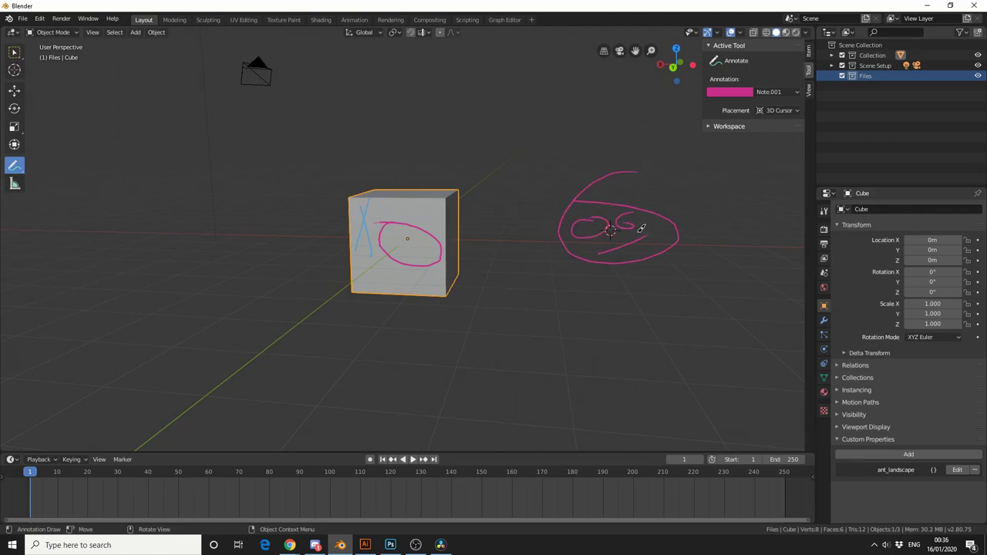
{"action": "mouse_move", "coordinate": [585, 362]}
{"action": "middle_mouse_down"}
{"action": "mouse_move", "coordinate": [657, 370]}
{"action": "mouse_move", "coordinate": [711, 187]}
{"action": "middle_mouse_up"}
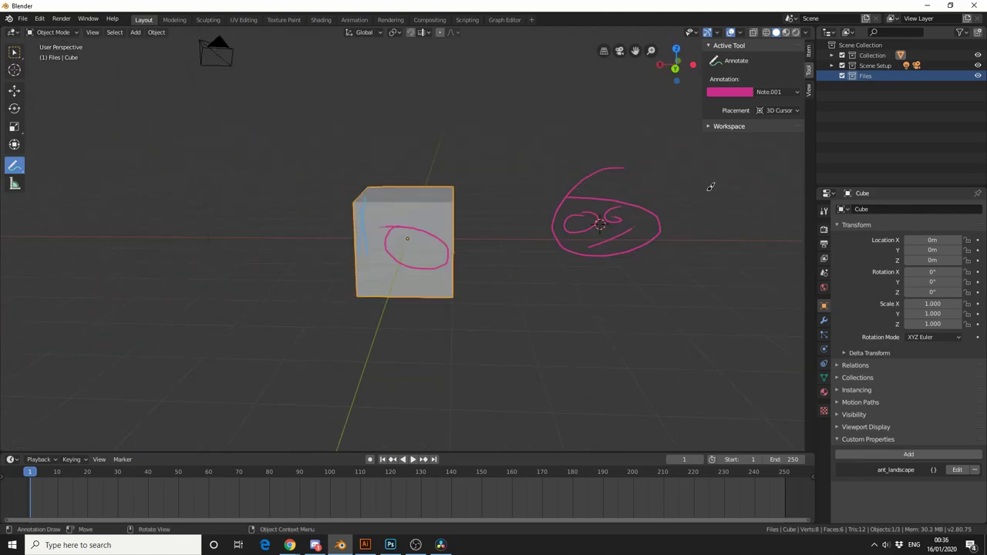
Step: Set Placement to View and draw a straight-line rectangle frame with Annotate Line
{"action": "left_click", "coordinate": [771, 110]}
{"action": "left_click", "coordinate": [783, 134]}
{"action": "left_click_drag", "start_coordinate": [17, 166], "coordinate": [66, 189]}
{"action": "mouse_move", "coordinate": [174, 82]}
{"action": "left_mouse_down"}
{"action": "mouse_move", "coordinate": [562, 129]}
{"action": "mouse_move", "coordinate": [608, 62]}
{"action": "mouse_move", "coordinate": [608, 387]}
{"action": "mouse_move", "coordinate": [158, 376]}
{"action": "mouse_move", "coordinate": [170, 82]}
{"action": "left_mouse_up"}
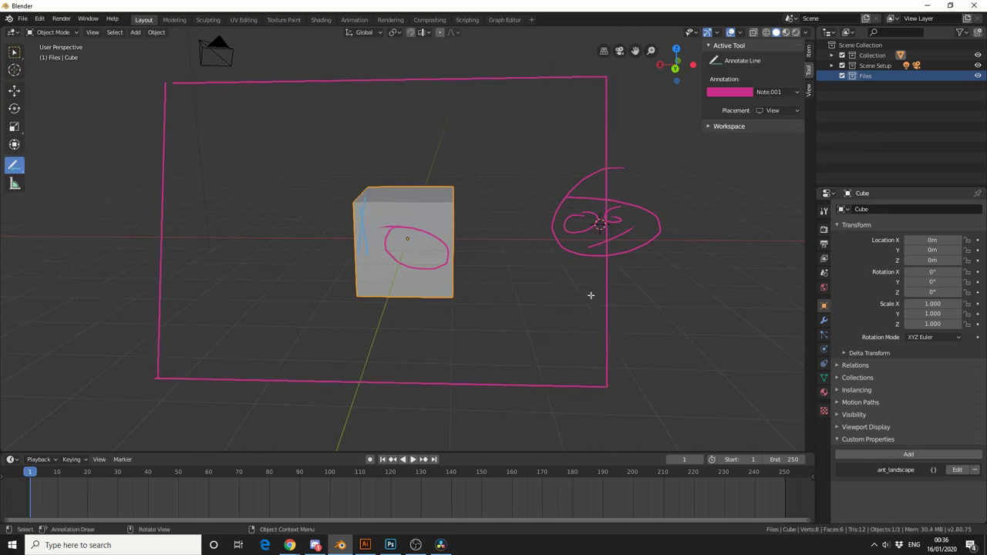
{"action": "mouse_move", "coordinate": [591, 293]}
{"action": "middle_mouse_down"}
{"action": "mouse_move", "coordinate": [703, 368]}
{"action": "mouse_move", "coordinate": [623, 365]}
{"action": "mouse_move", "coordinate": [679, 288]}
{"action": "mouse_move", "coordinate": [730, 352]}
{"action": "middle_mouse_up"}
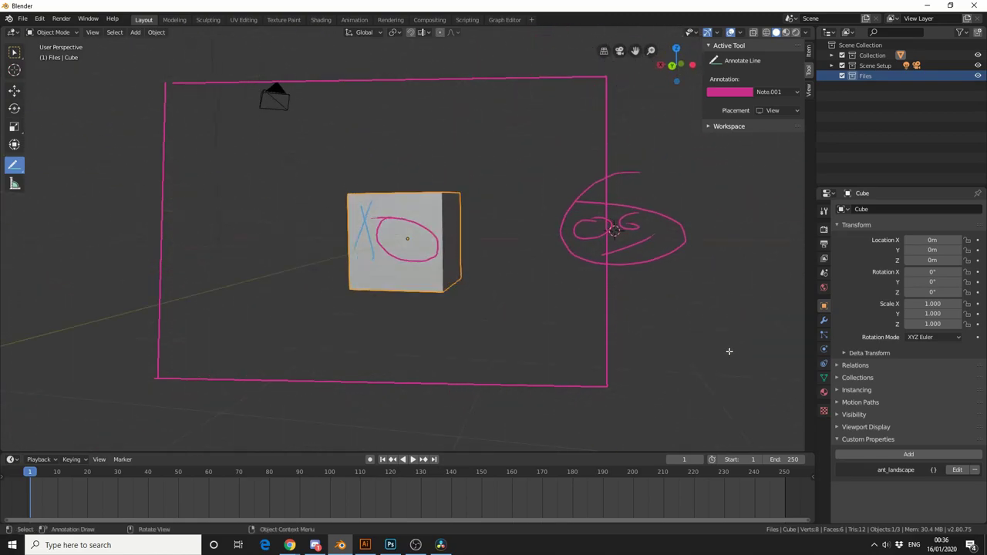
{"action": "mouse_move", "coordinate": [709, 270]}
{"action": "middle_mouse_down"}
{"action": "mouse_move", "coordinate": [622, 288]}
{"action": "mouse_move", "coordinate": [641, 297]}
{"action": "middle_mouse_up"}
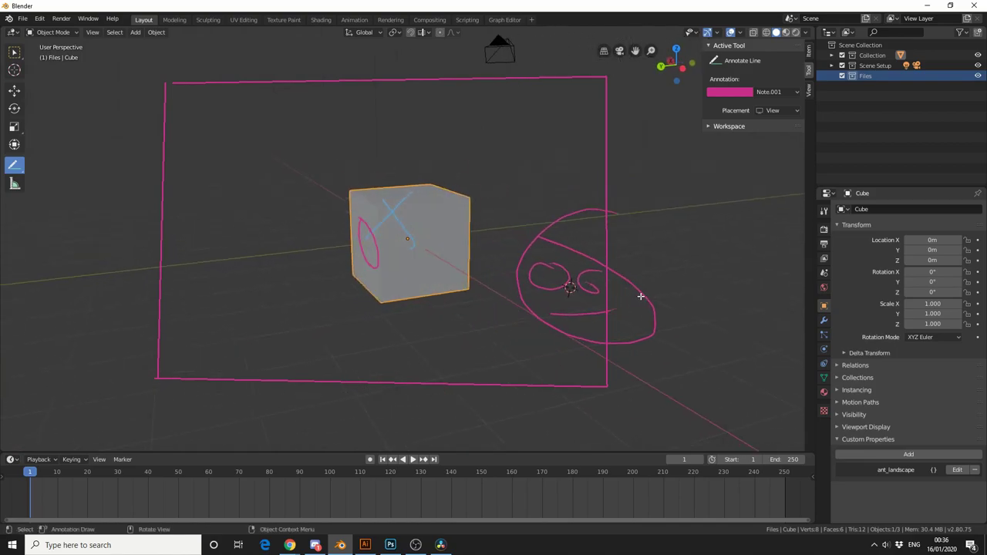